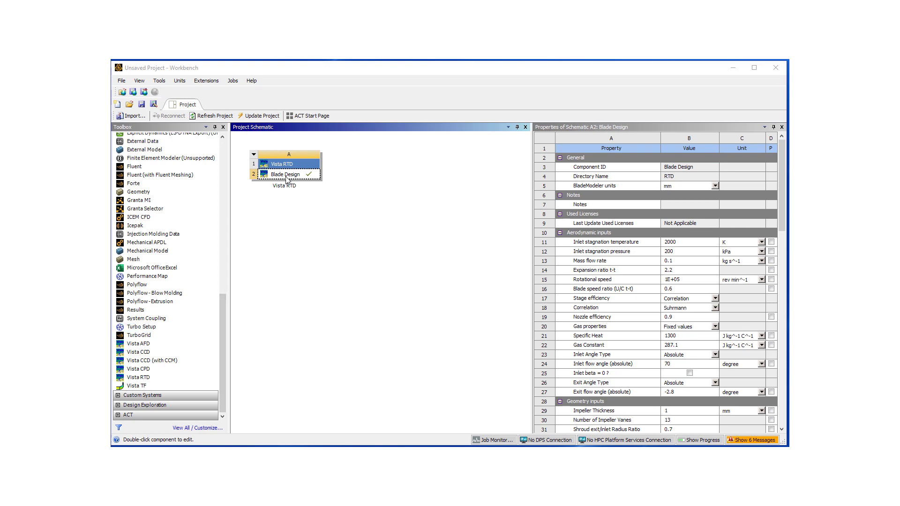
Open Vista RTD from Blade Design, review the aerodynamic inputs, and keep the Suhrmann efficiency correlation.
{"action": "double_click", "coordinate": [285, 175]}
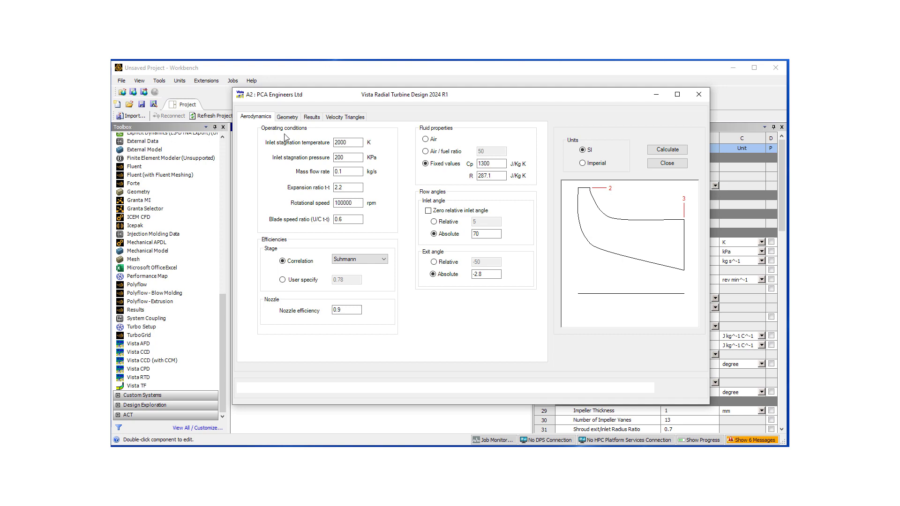
{"action": "left_click", "coordinate": [350, 143]}
{"action": "left_click", "coordinate": [366, 259]}
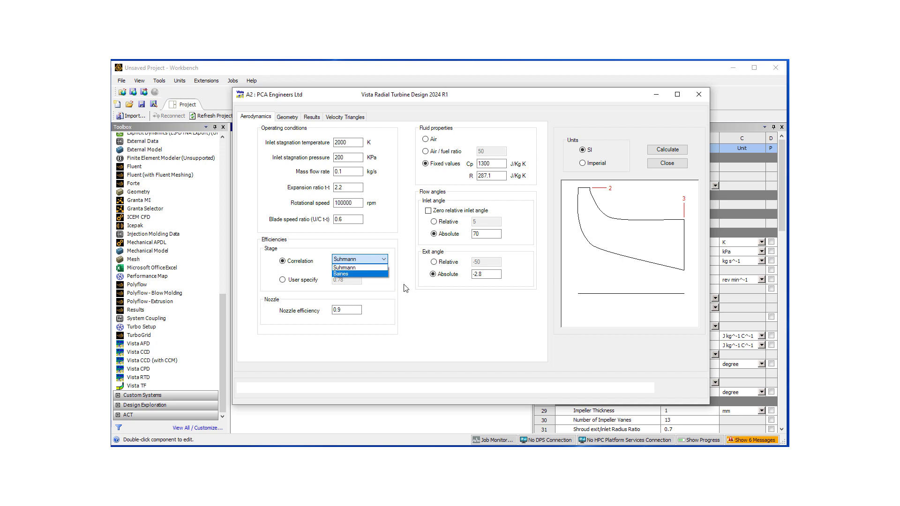
{"action": "left_click", "coordinate": [381, 267]}
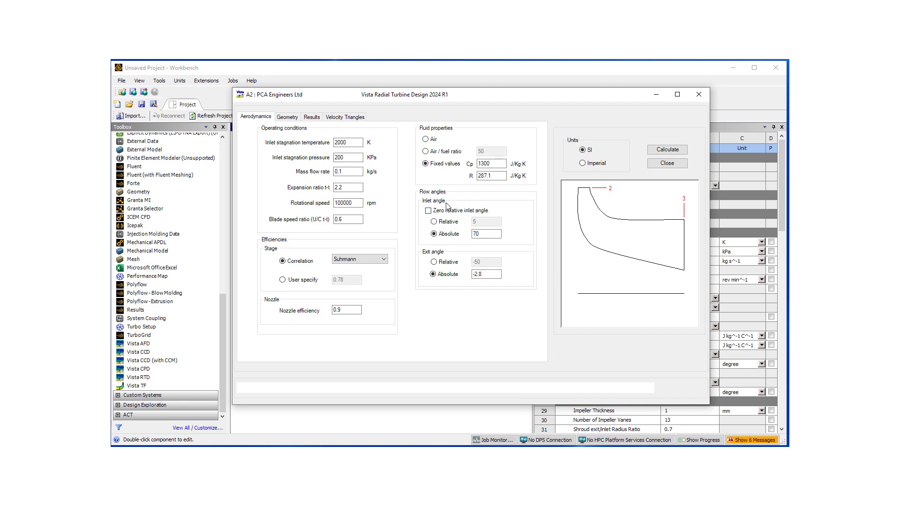
Review the impeller geometry and toggle axial length to Correlation and back to Specify.
{"action": "left_click", "coordinate": [287, 117]}
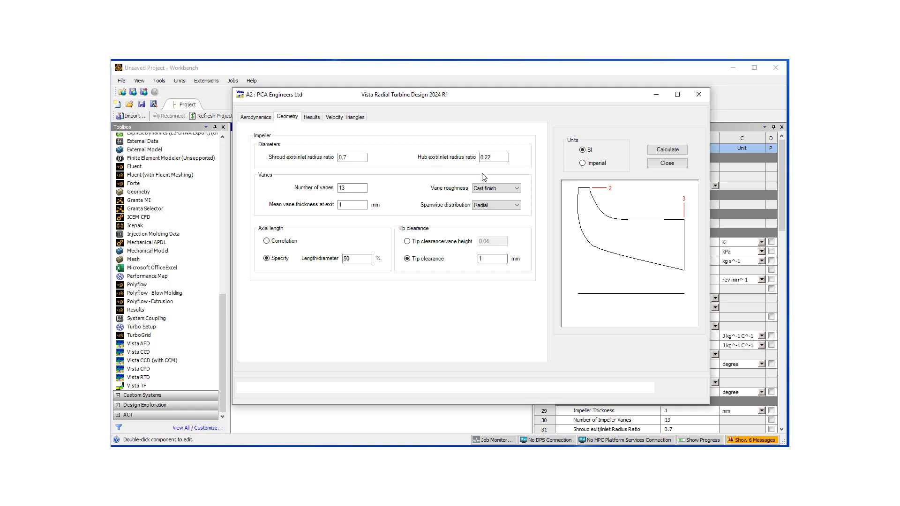
{"action": "left_click", "coordinate": [347, 187]}
{"action": "left_click", "coordinate": [267, 243]}
{"action": "left_click", "coordinate": [267, 258]}
Recalculate with length/diameter set to 35%, then switch axial length to Correlation.
{"action": "left_click", "coordinate": [362, 257]}
{"action": "key", "text": "BackSpace"}
{"action": "key", "text": "BackSpace"}
{"action": "type", "text": "35"}
{"action": "left_click", "coordinate": [661, 149]}
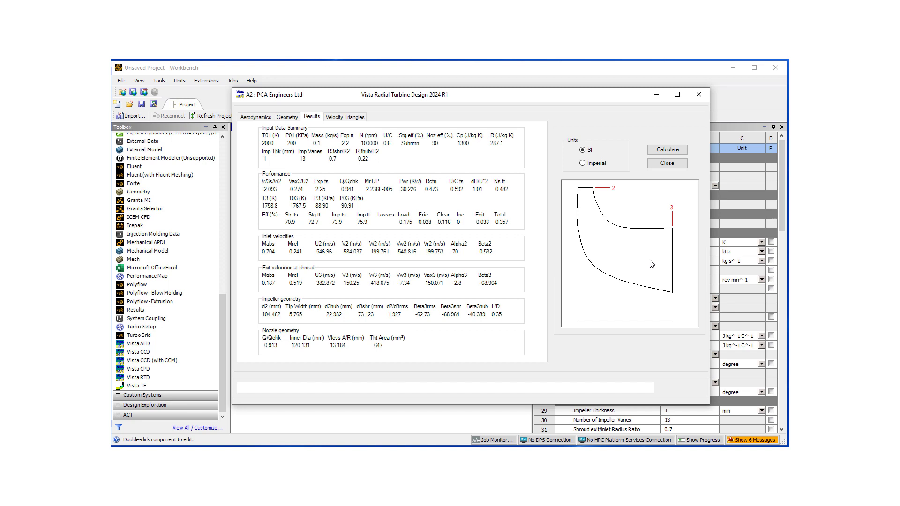
{"action": "left_click", "coordinate": [287, 116]}
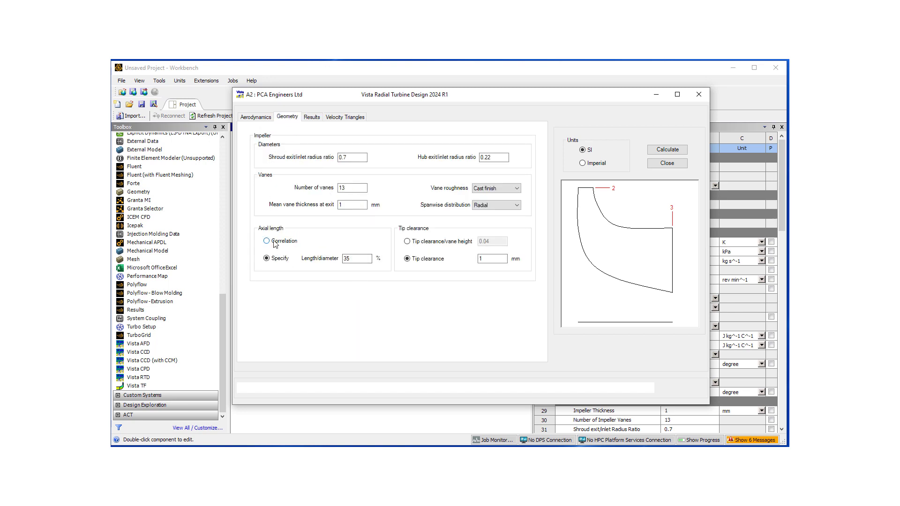
{"action": "left_click", "coordinate": [272, 243]}
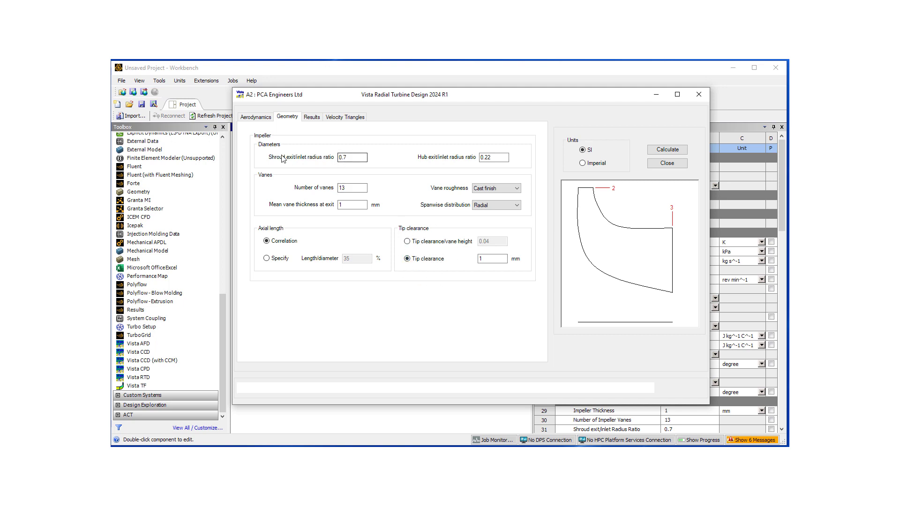
Set the shroud exit/inlet radius ratio to 0.5, snip the meridional profile, and recalculate.
{"action": "left_click", "coordinate": [353, 157]}
{"action": "key", "text": "BackSpace"}
{"action": "type", "text": "5"}
{"action": "left_click", "coordinate": [135, 243]}
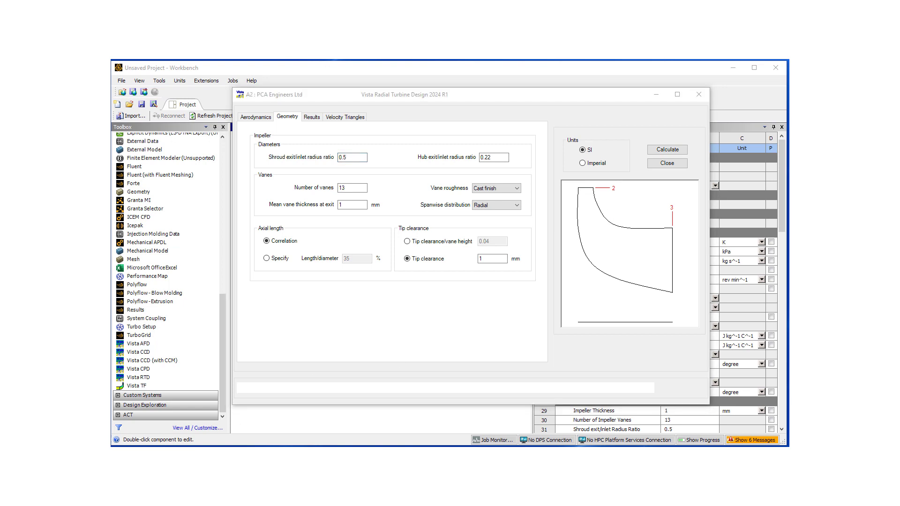
{"action": "left_click_drag", "start_coordinate": [565, 182], "coordinate": [696, 315]}
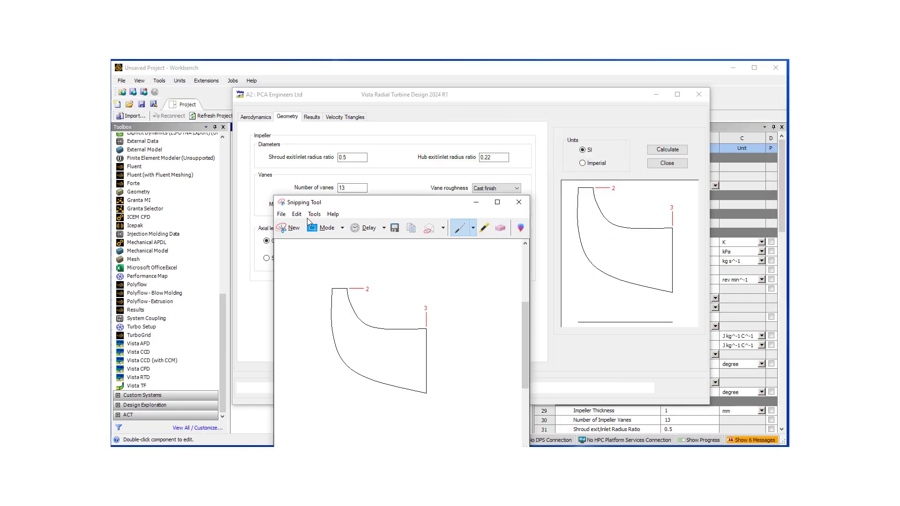
{"action": "left_click_drag", "start_coordinate": [357, 204], "coordinate": [210, 167]}
{"action": "left_click", "coordinate": [665, 151]}
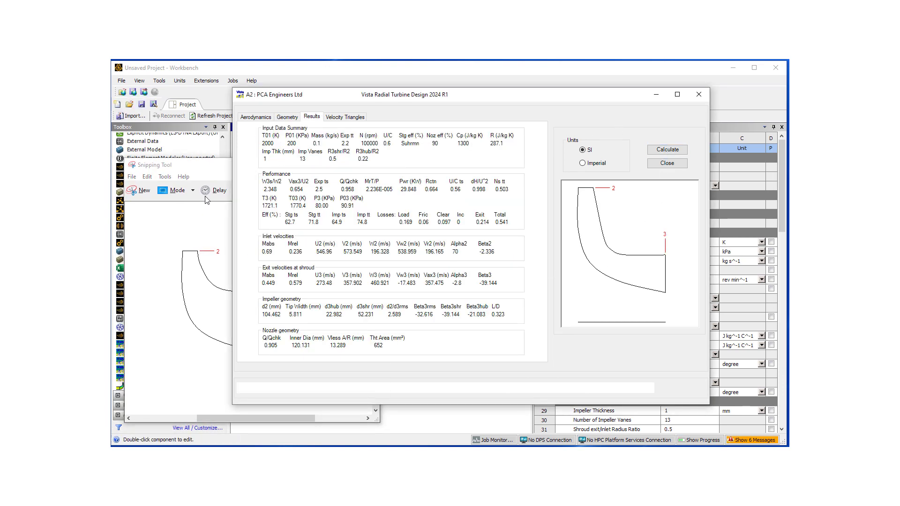
{"action": "left_click", "coordinate": [187, 166]}
{"action": "left_click_drag", "start_coordinate": [212, 164], "coordinate": [282, 158]}
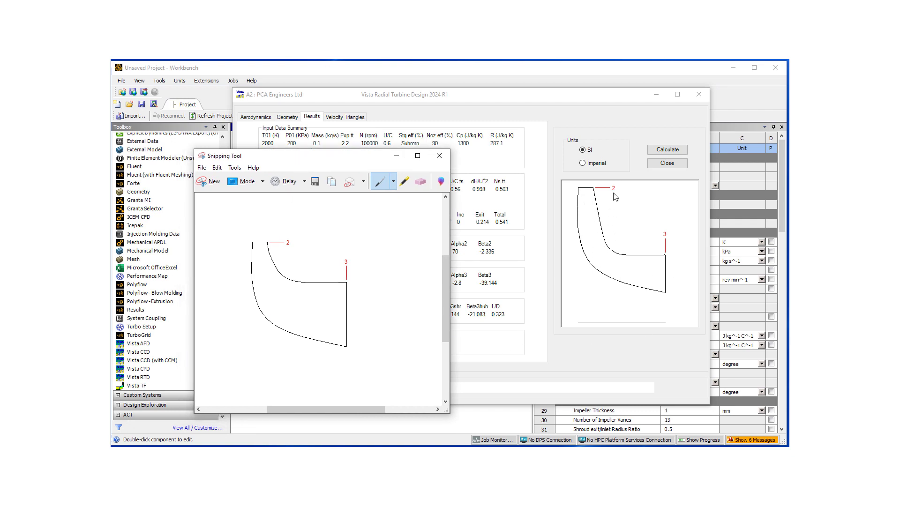
{"action": "left_click_drag", "start_coordinate": [312, 159], "coordinate": [259, 172]}
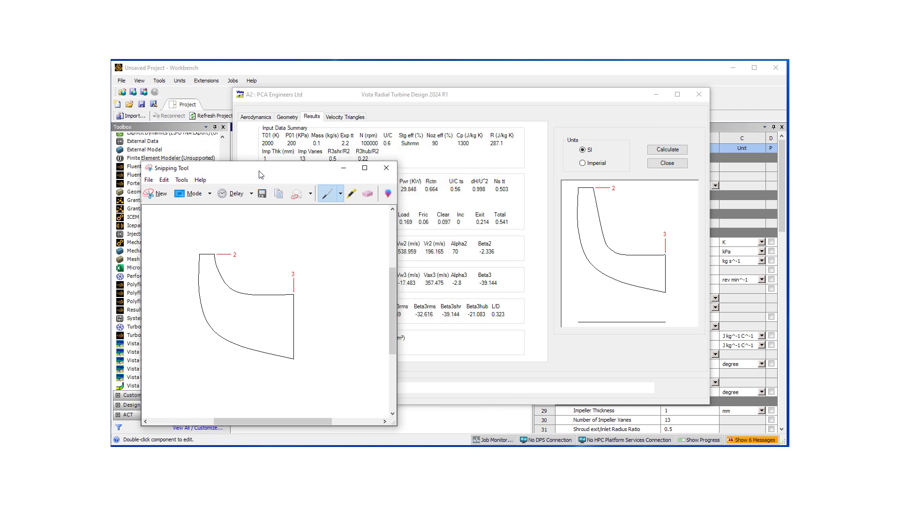
Change the shroud exit/inlet radius ratio to 0.8 and recalculate the design.
{"action": "left_click", "coordinate": [290, 119]}
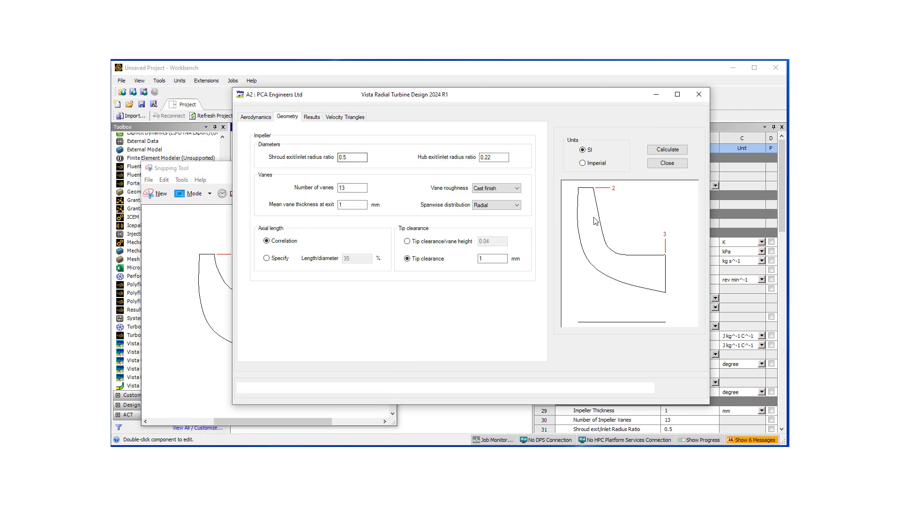
{"action": "left_click", "coordinate": [356, 157]}
{"action": "left_click", "coordinate": [673, 153]}
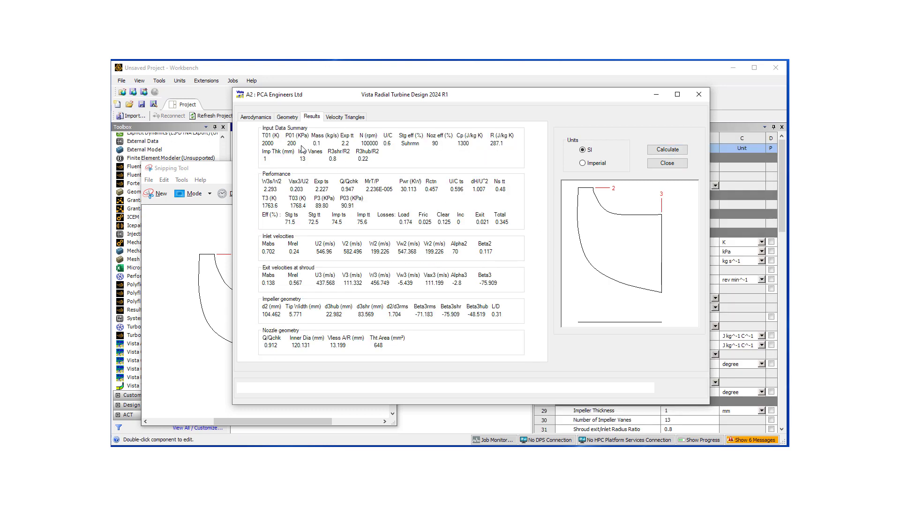
{"action": "left_click", "coordinate": [291, 117]}
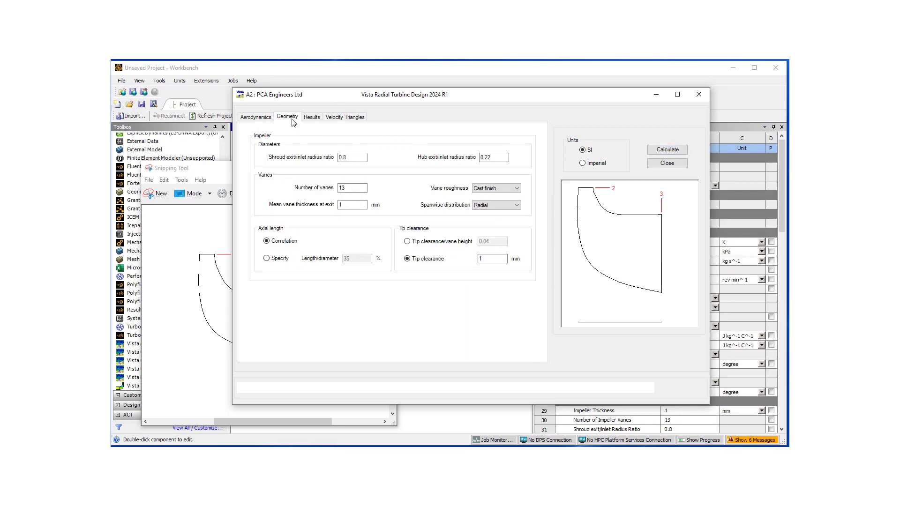
Set the hub exit/inlet radius ratio to 0.4 and recalculate the design.
{"action": "left_click", "coordinate": [496, 157]}
{"action": "type", "text": "4"}
{"action": "left_click", "coordinate": [661, 151]}
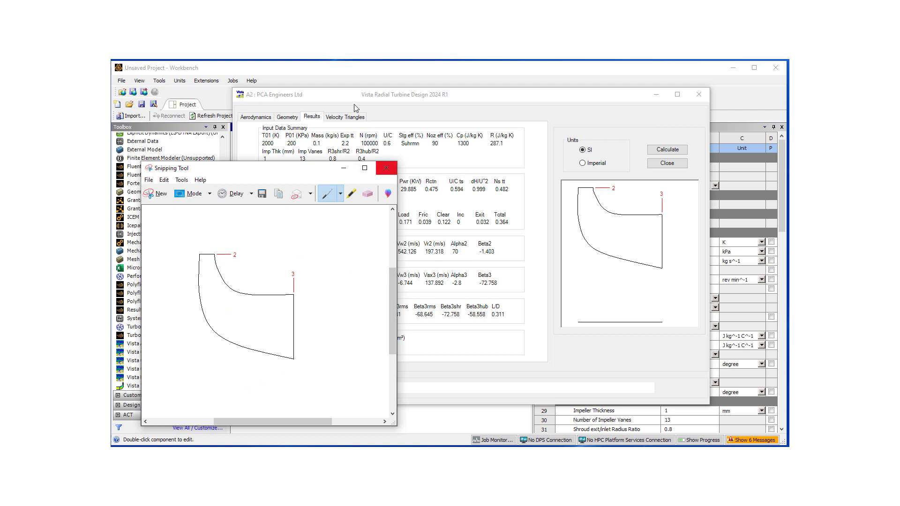
{"action": "left_click", "coordinate": [286, 118]}
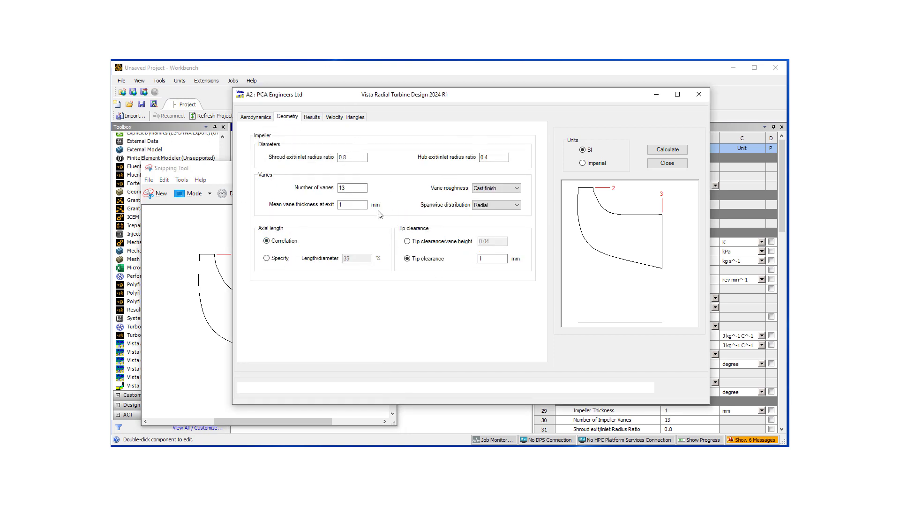
Close the old meridional profile snip without saving it.
{"action": "left_click", "coordinate": [258, 117]}
{"action": "left_click", "coordinate": [185, 316]}
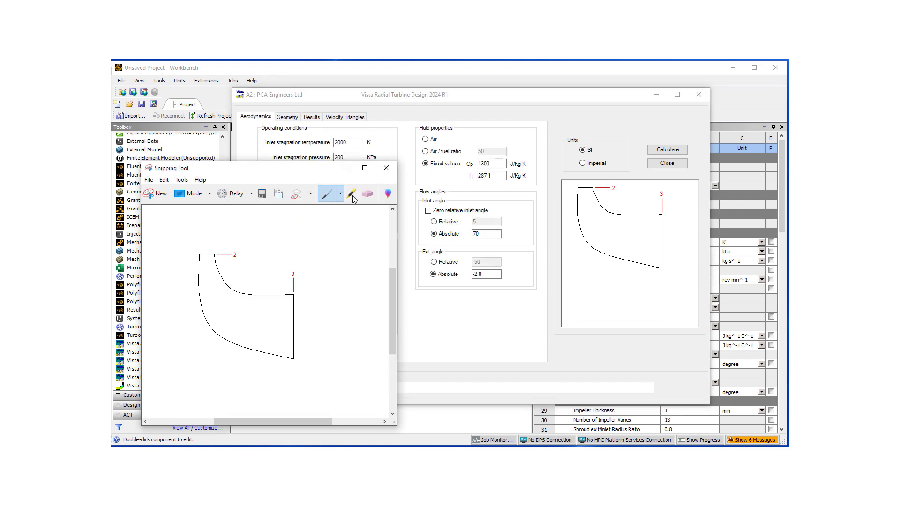
{"action": "left_click", "coordinate": [386, 167]}
{"action": "left_click", "coordinate": [311, 307]}
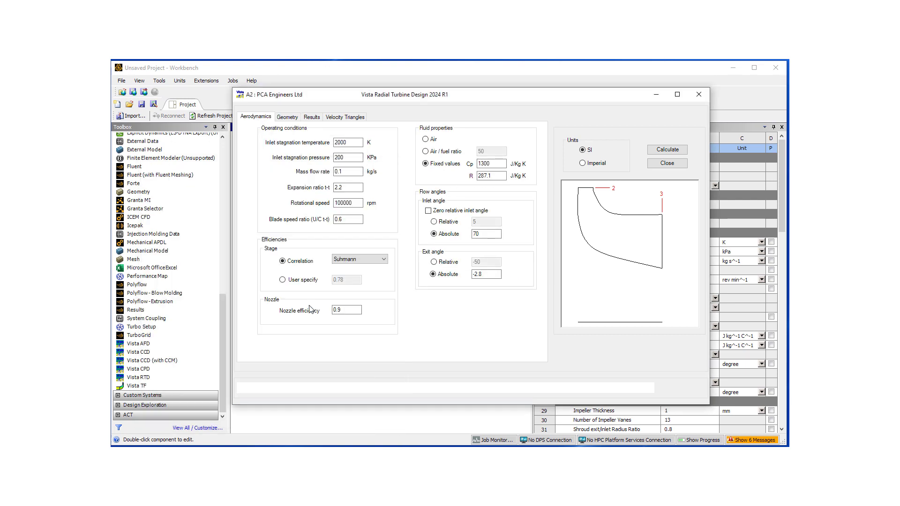
{"action": "left_click_drag", "start_coordinate": [394, 97], "coordinate": [359, 99]}
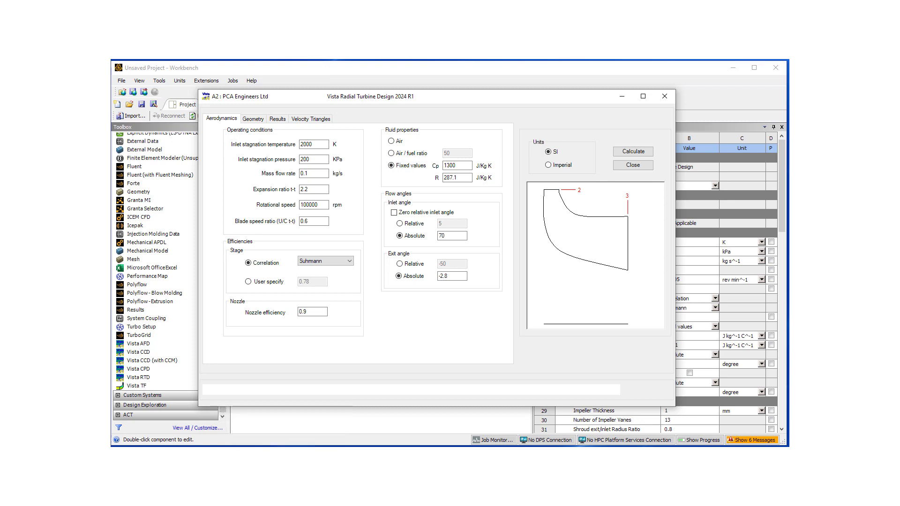
Snip the current meridional profile and set the mass flow rate to 0.05 kg/s.
{"action": "left_click", "coordinate": [283, 428]}
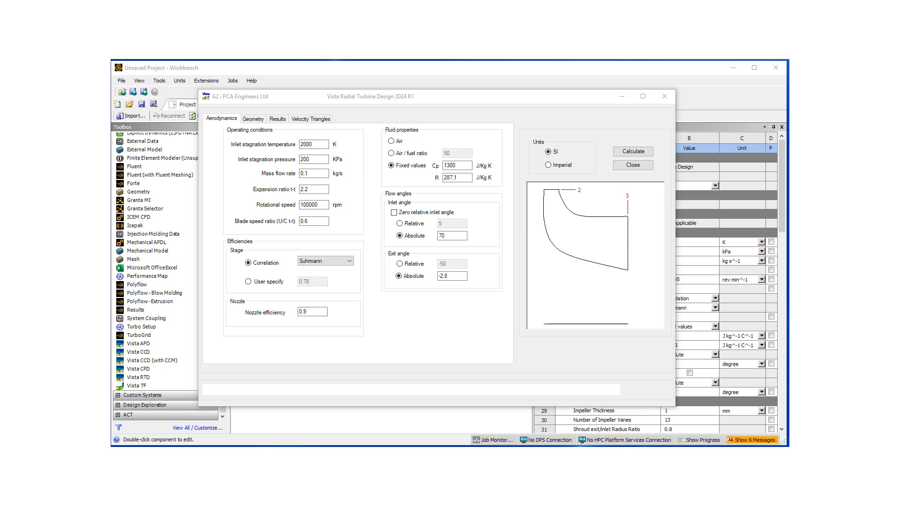
{"action": "mouse_move", "coordinate": [534, 183]}
{"action": "left_mouse_down"}
{"action": "mouse_move", "coordinate": [645, 274]}
{"action": "mouse_move", "coordinate": [649, 296]}
{"action": "left_mouse_up"}
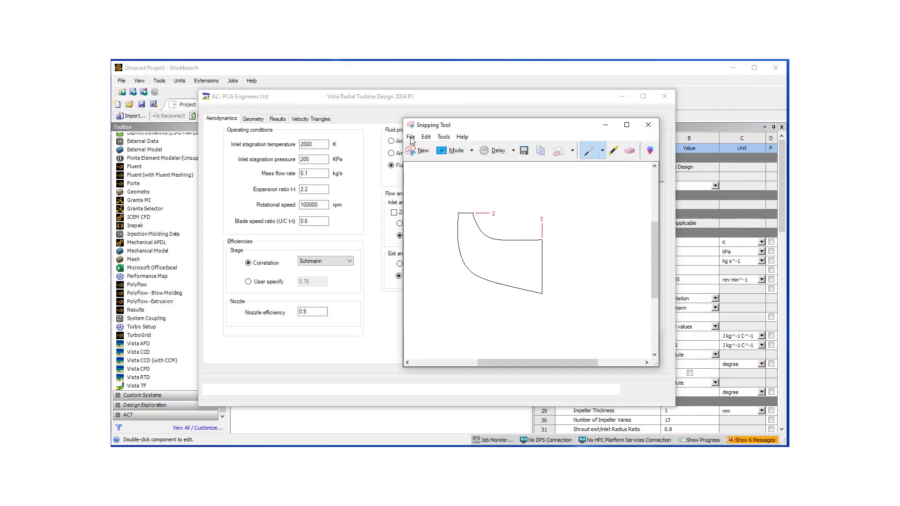
{"action": "left_click_drag", "start_coordinate": [411, 136], "coordinate": [202, 253]}
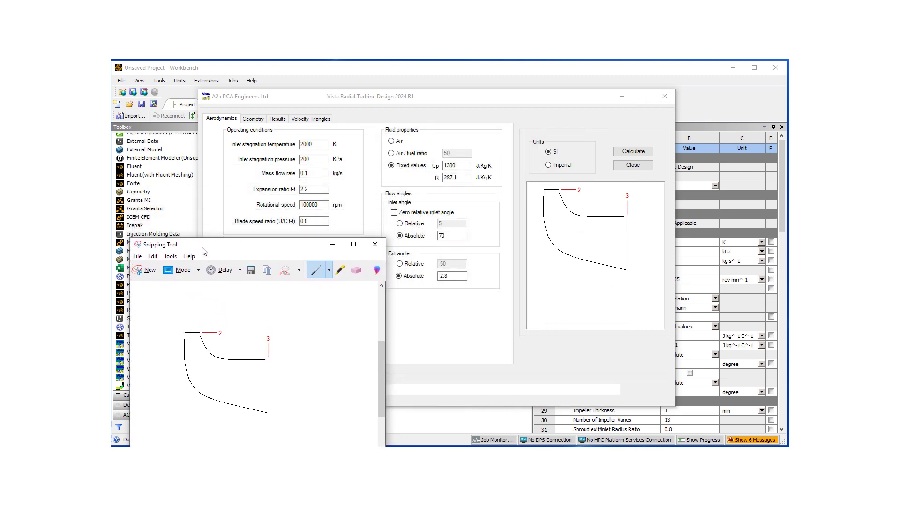
{"action": "left_click", "coordinate": [314, 174]}
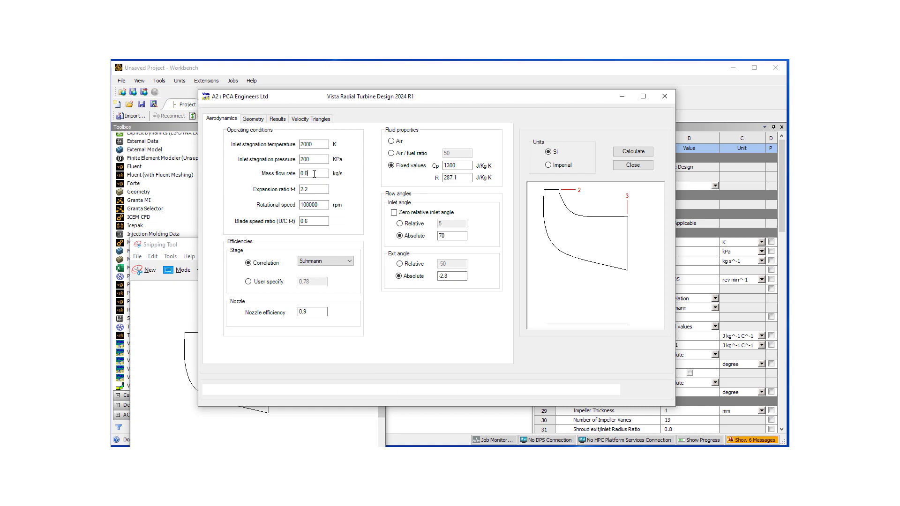
{"action": "type", "text": "5"}
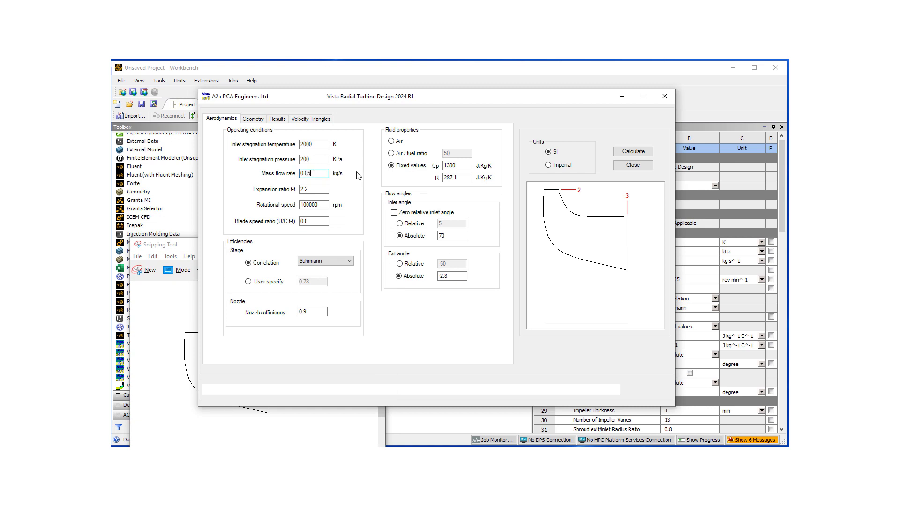
Recalculate at 0.05 kg/s mass flow and compare the results against the profile snip.
{"action": "left_click", "coordinate": [632, 153]}
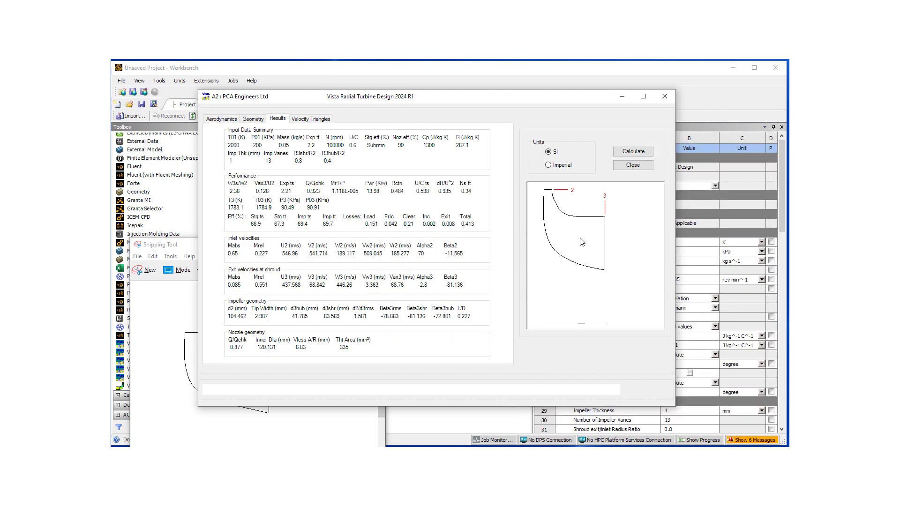
{"action": "key", "text": "alt+Tab"}
{"action": "left_click_drag", "start_coordinate": [290, 254], "coordinate": [410, 133]}
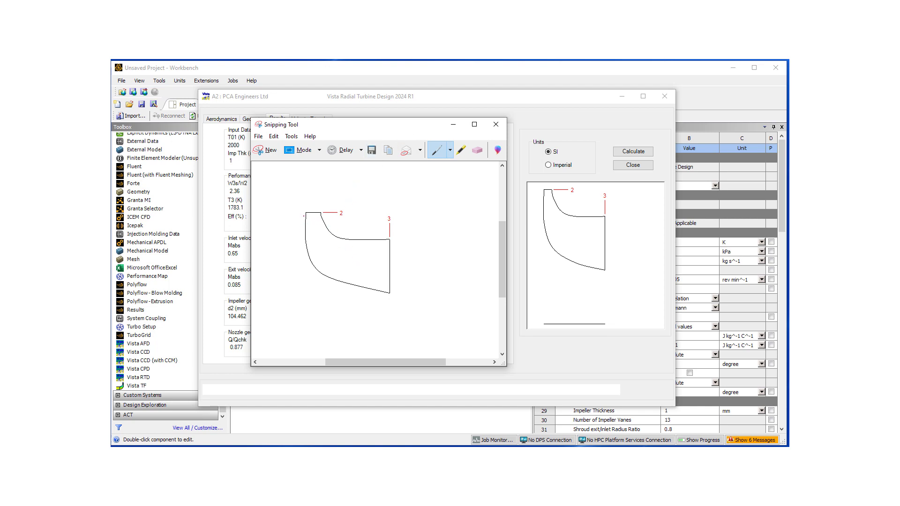
{"action": "left_click_drag", "start_coordinate": [386, 130], "coordinate": [271, 238]}
Restore the mass flow rate to 0.1 kg/s and recalculate.
{"action": "left_click", "coordinate": [231, 120]}
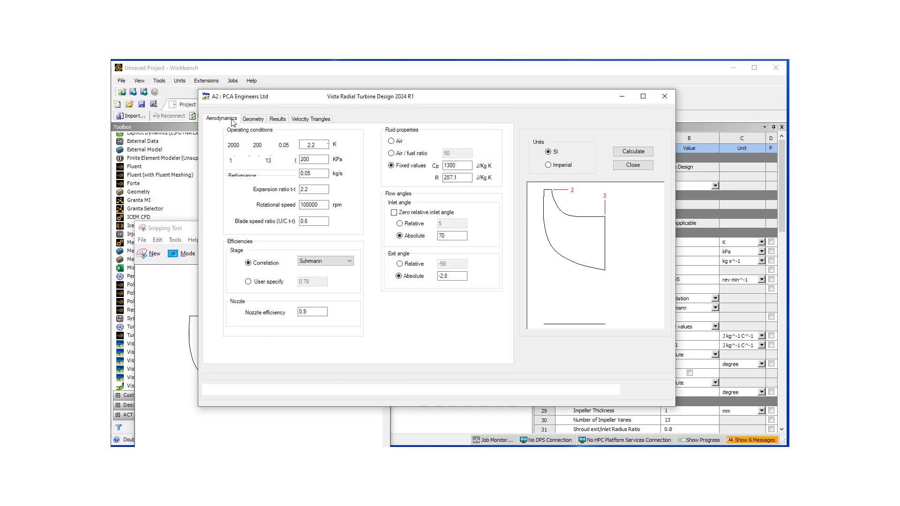
{"action": "double_click", "coordinate": [307, 174]}
{"action": "type", "text": "1"}
{"action": "left_click", "coordinate": [632, 152]}
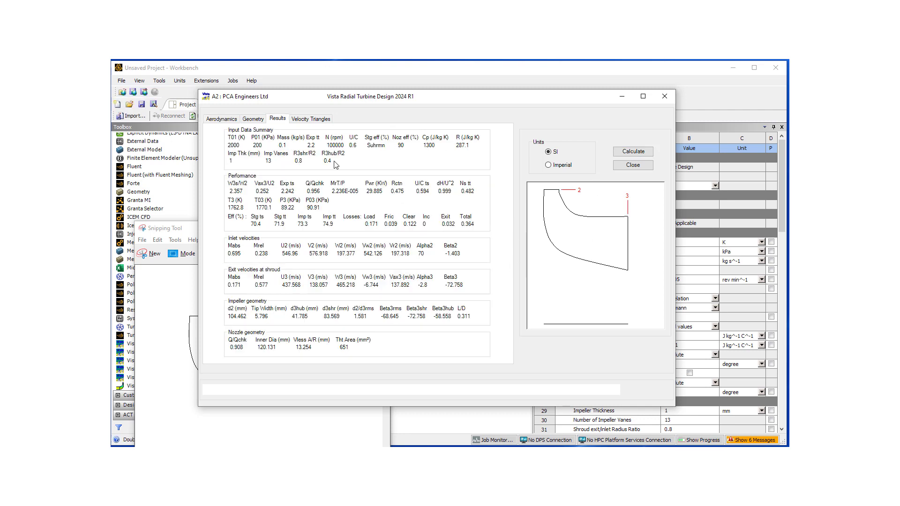
Set the expansion ratio t-t to 3, recalculate, and compare with the earlier profile snip.
{"action": "left_click", "coordinate": [228, 120]}
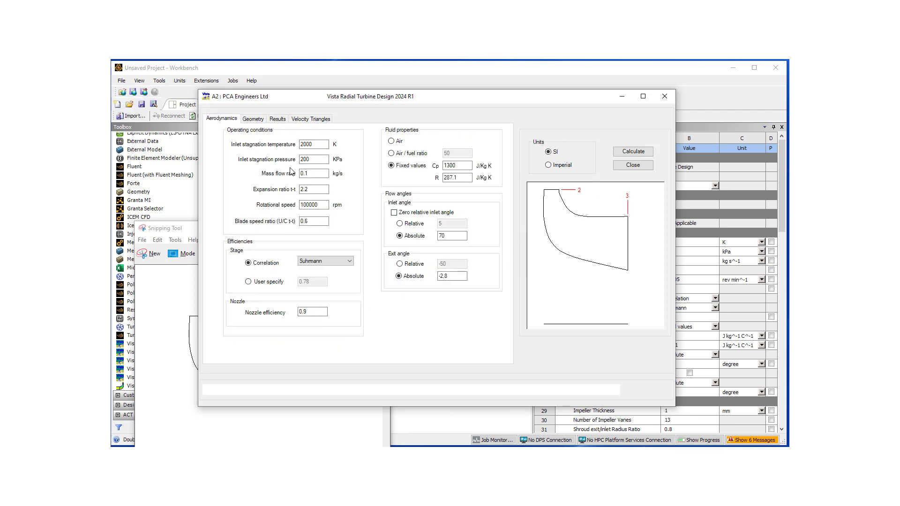
{"action": "left_click", "coordinate": [320, 189]}
{"action": "left_click", "coordinate": [628, 152]}
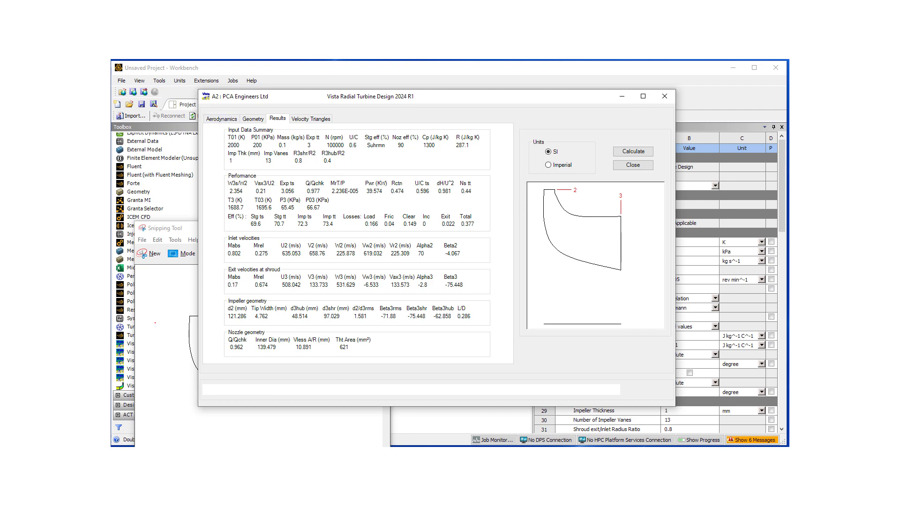
{"action": "key", "text": "alt+Tab"}
{"action": "left_click", "coordinate": [223, 120]}
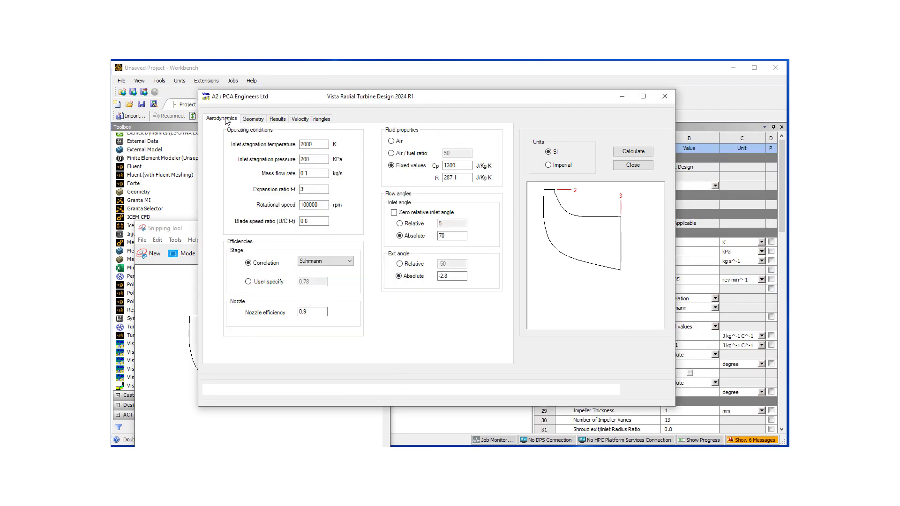
Reset expansion ratio to 2.2 and try 200000 rpm, dismissing the update-failed error.
{"action": "double_click", "coordinate": [305, 189]}
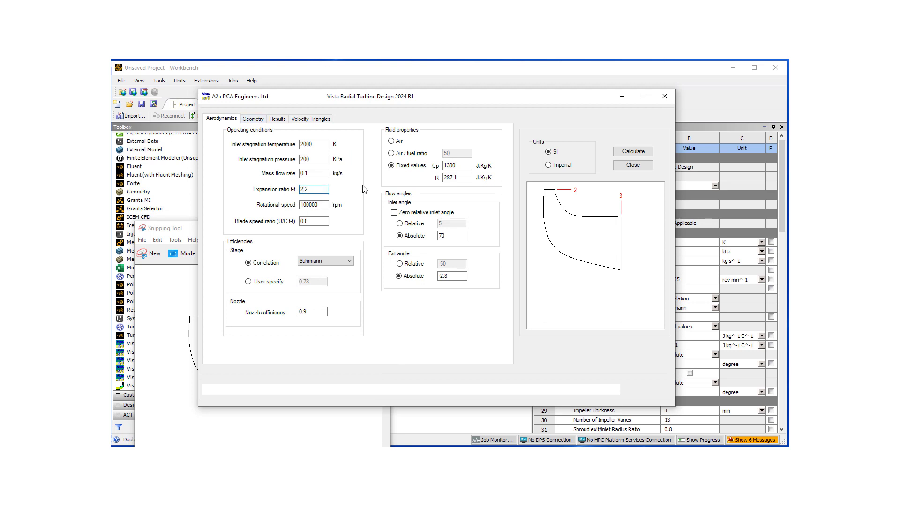
{"action": "type", "text": "2.2"}
{"action": "double_click", "coordinate": [304, 205]}
{"action": "left_click", "coordinate": [305, 206]}
{"action": "double_click", "coordinate": [303, 204]}
{"action": "left_click", "coordinate": [303, 207]}
{"action": "type", "text": "2"}
{"action": "left_click", "coordinate": [640, 154]}
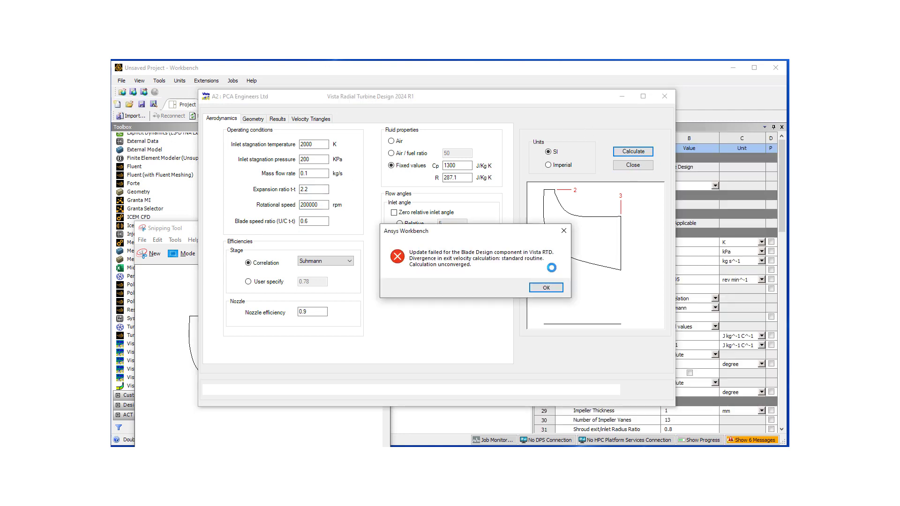
{"action": "left_click", "coordinate": [546, 288]}
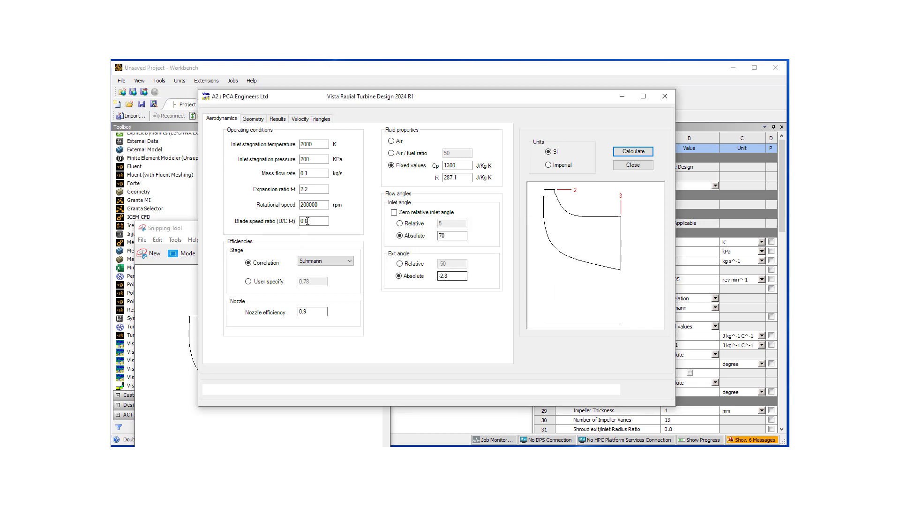
Recalculate at 10000 rpm, then restore 100000 rpm and recalculate.
{"action": "left_click_drag", "start_coordinate": [307, 205], "coordinate": [295, 204]}
{"action": "type", "text": "1"}
{"action": "left_click", "coordinate": [632, 152]}
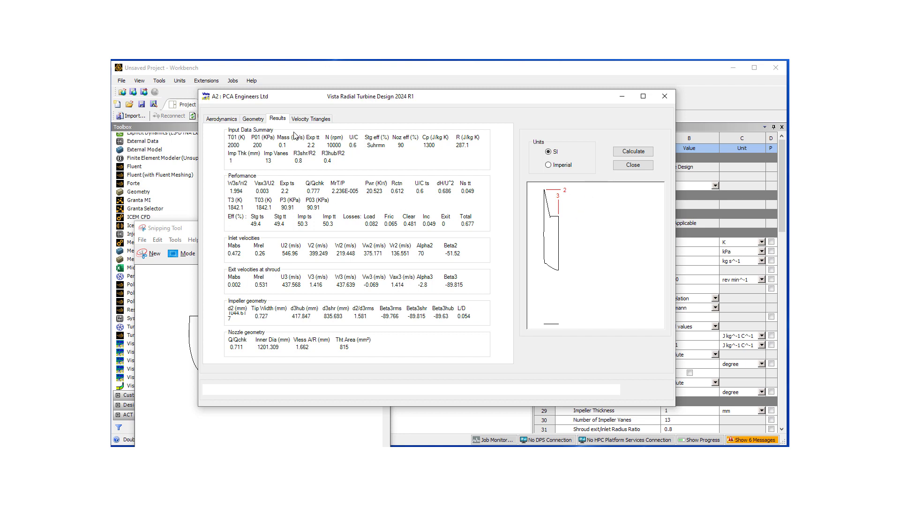
{"action": "left_click", "coordinate": [231, 121]}
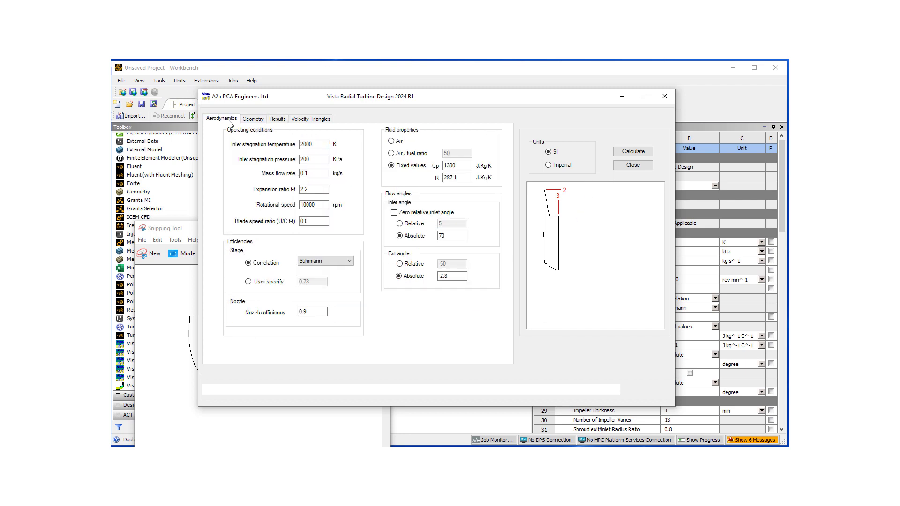
{"action": "left_click", "coordinate": [316, 204]}
{"action": "type", "text": "0"}
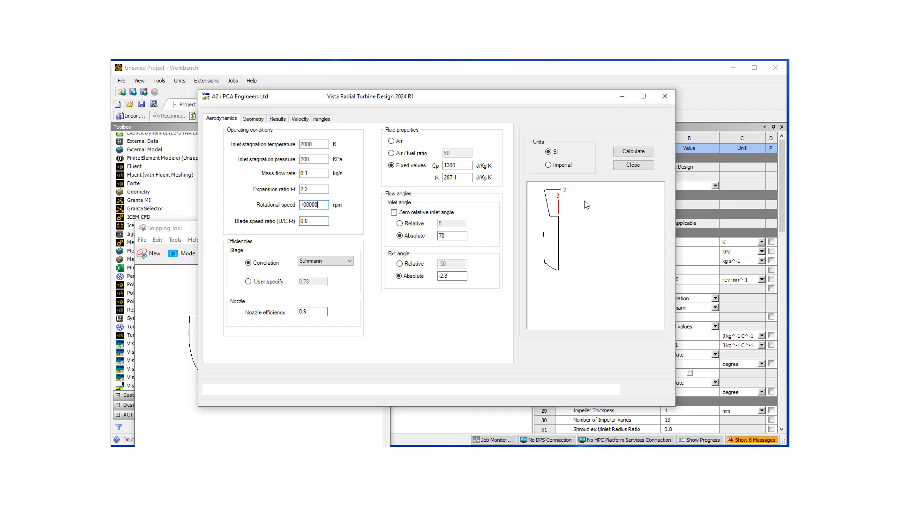
{"action": "left_click", "coordinate": [632, 153]}
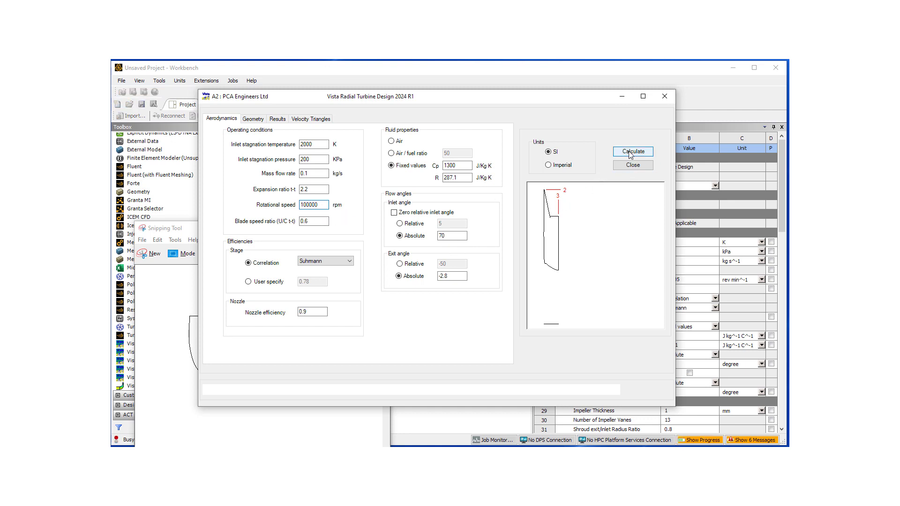
{"action": "left_click", "coordinate": [218, 121]}
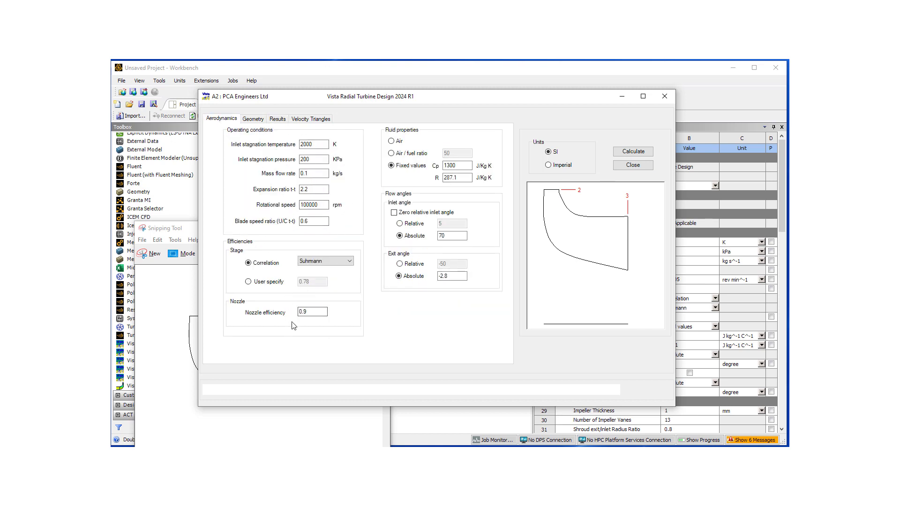
Recalculate with nozzle efficiency 0.6 and compare against the earlier profile snip.
{"action": "left_click", "coordinate": [316, 310]}
{"action": "type", "text": "6"}
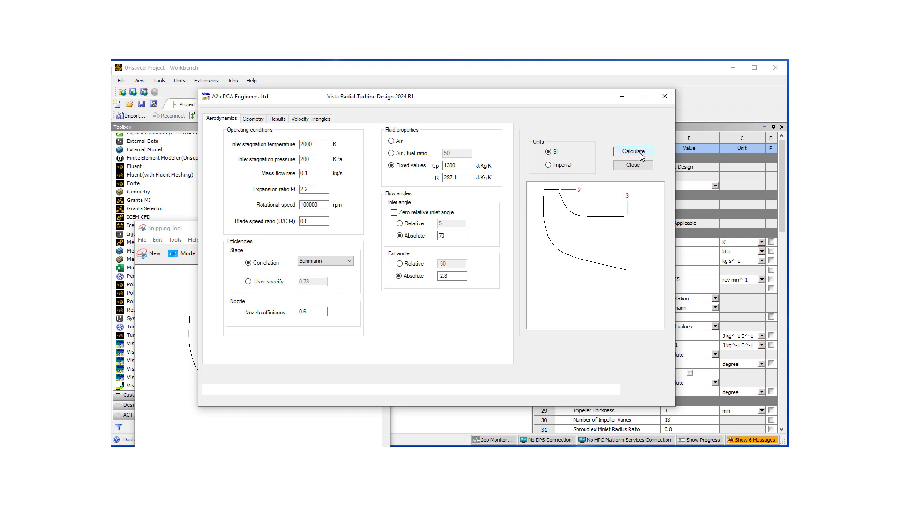
{"action": "left_click", "coordinate": [642, 156]}
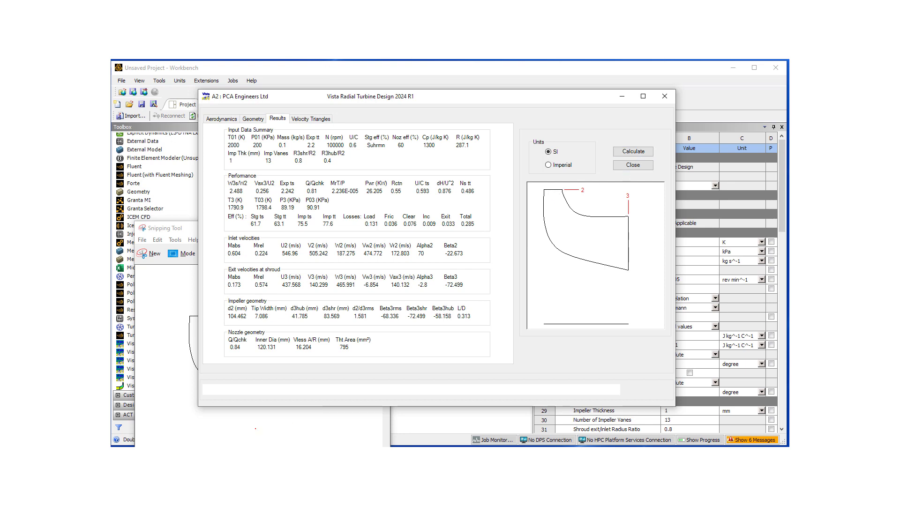
{"action": "left_click", "coordinate": [256, 428]}
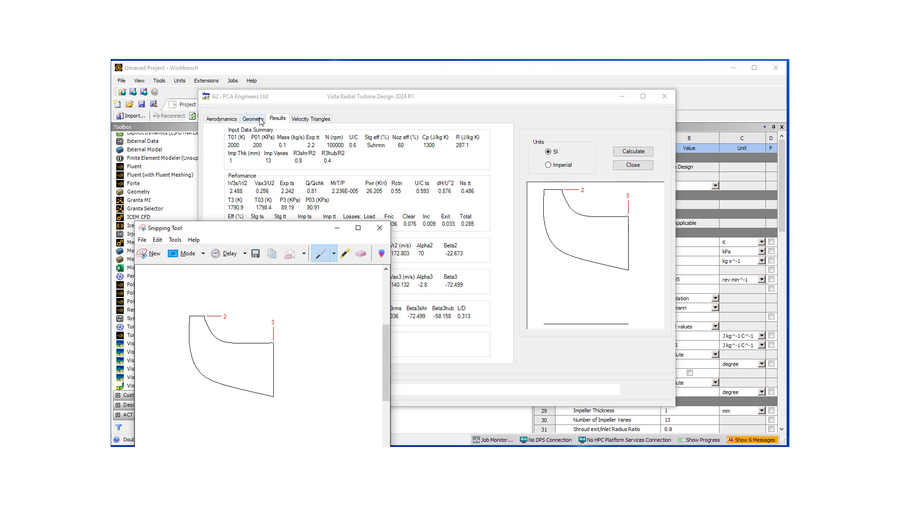
Restore nozzle efficiency to 0.9 and recalculate.
{"action": "left_click", "coordinate": [224, 119]}
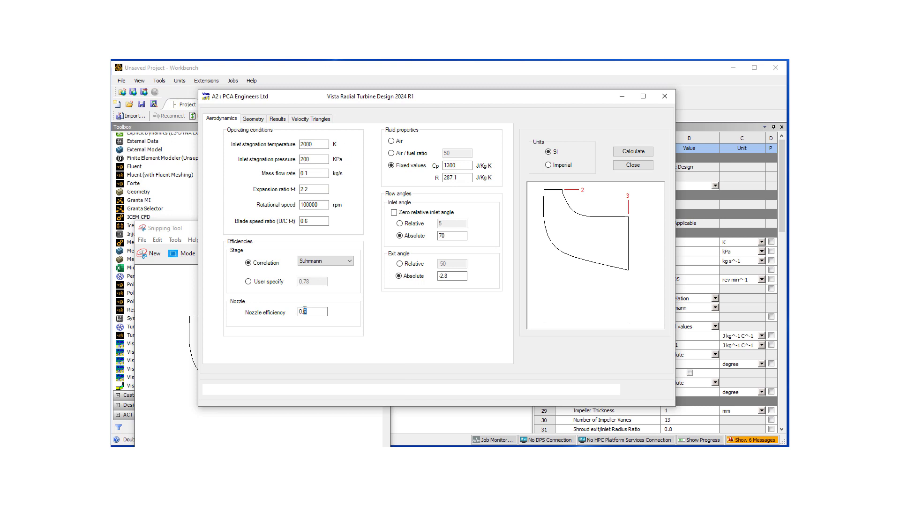
{"action": "key", "text": "shift+Left"}
{"action": "left_click", "coordinate": [633, 152]}
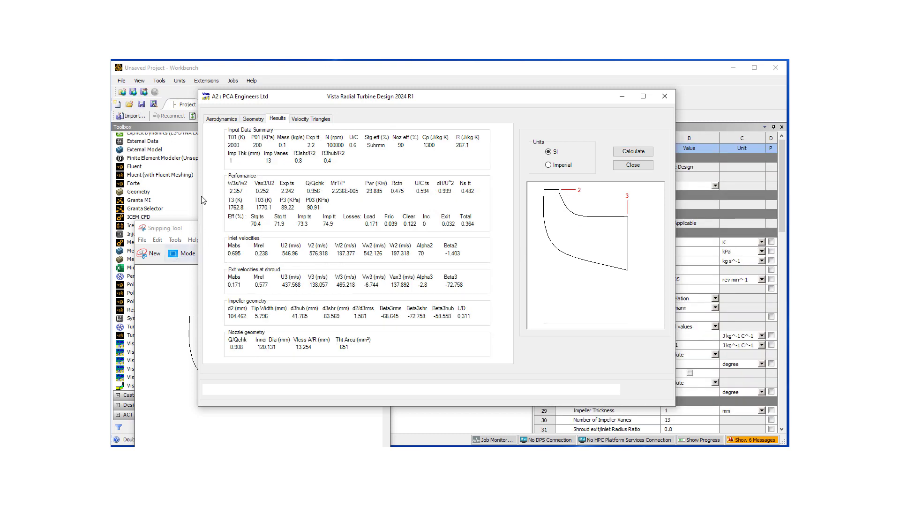
Recalculate with zero relative inlet angle (Beta2 = 0), giving 70.0% efficiency and 29.723 kW, and view the velocity triangles.
{"action": "left_click", "coordinate": [223, 119]}
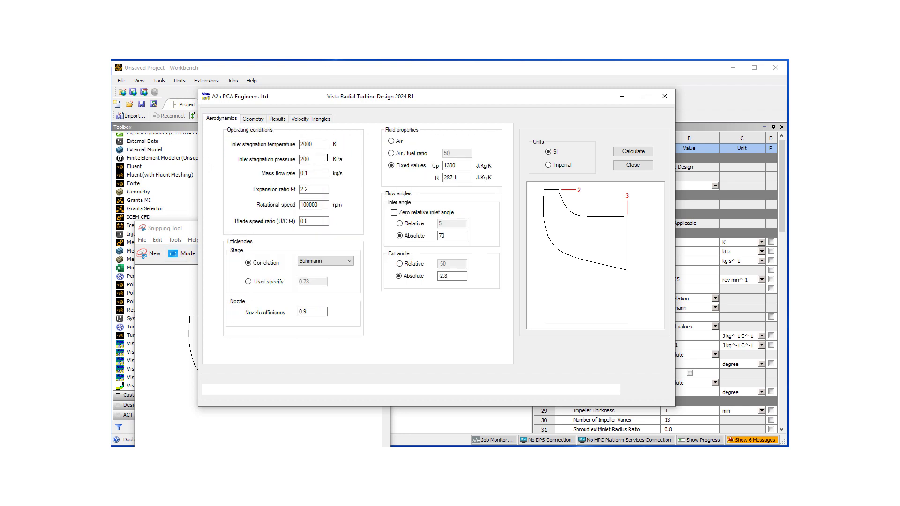
{"action": "left_click", "coordinate": [394, 213]}
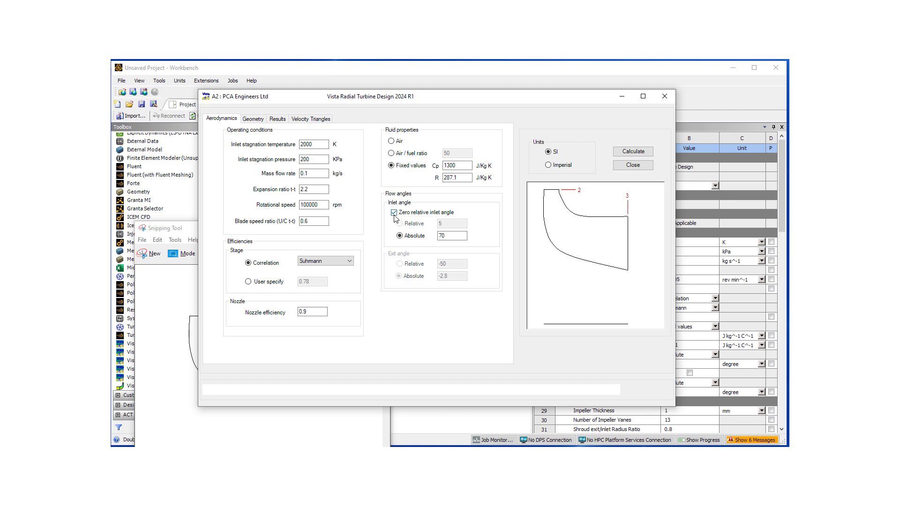
{"action": "left_click", "coordinate": [633, 154]}
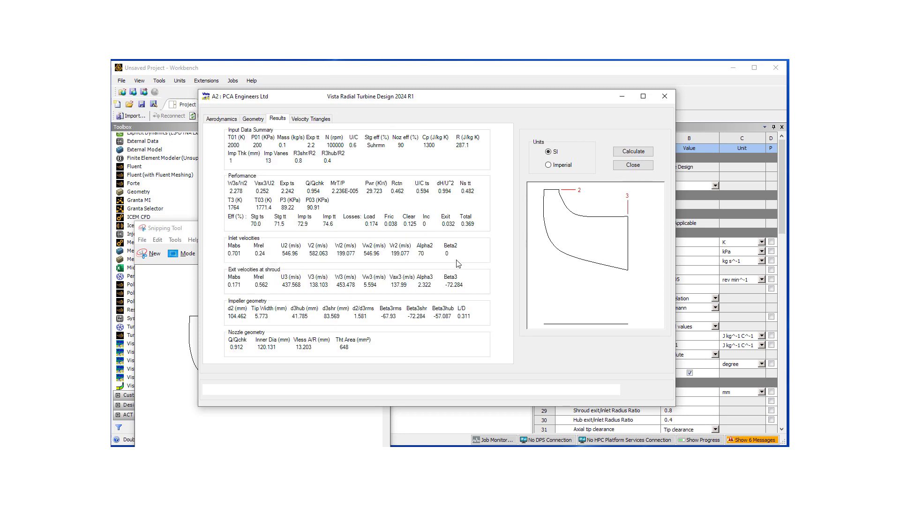
{"action": "left_click", "coordinate": [323, 120]}
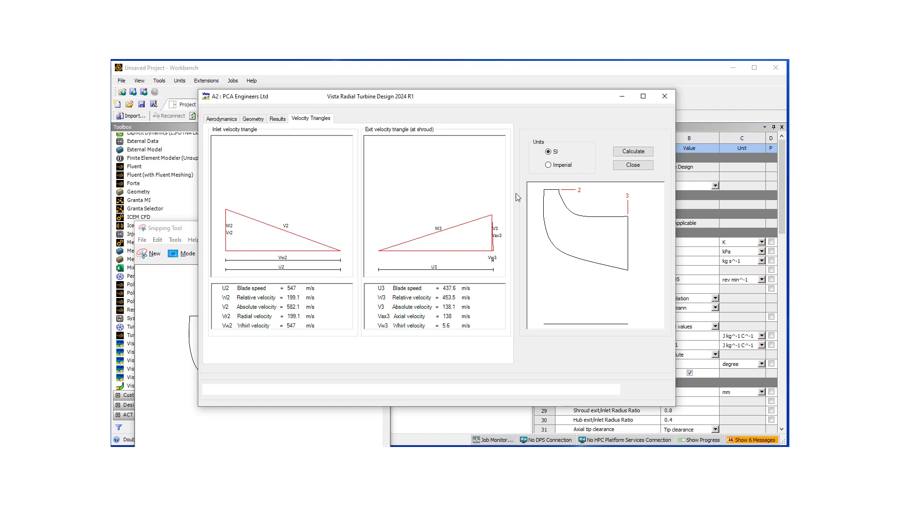
Recalculate with zero relative inlet angle disabled and snip the resulting velocity triangles.
{"action": "left_click", "coordinate": [228, 119]}
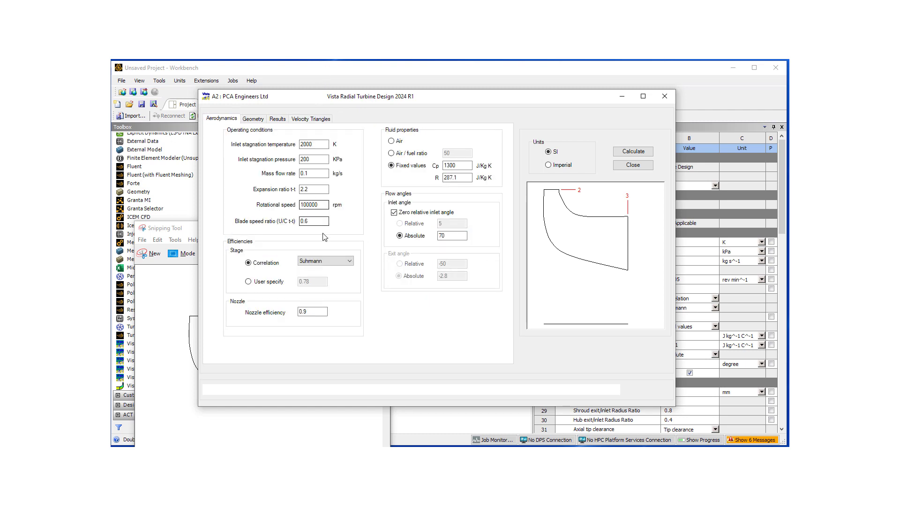
{"action": "left_click", "coordinate": [394, 213]}
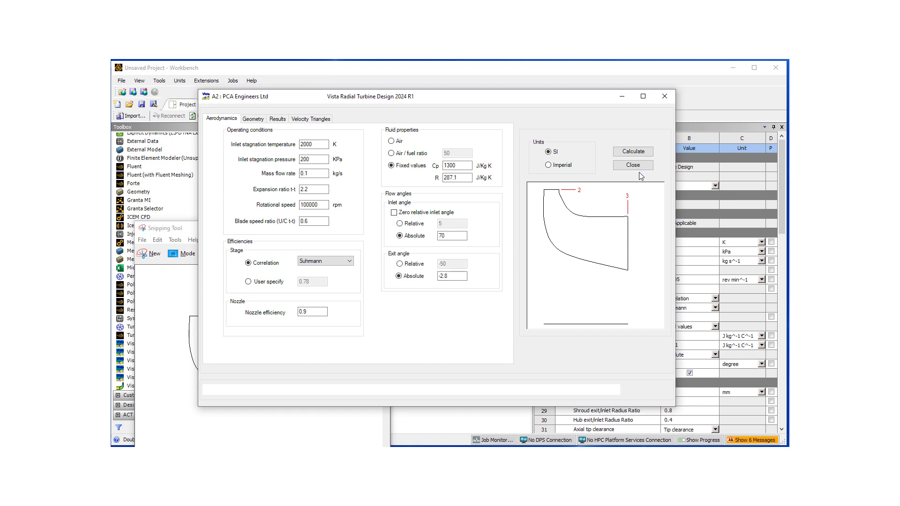
{"action": "left_click", "coordinate": [632, 153]}
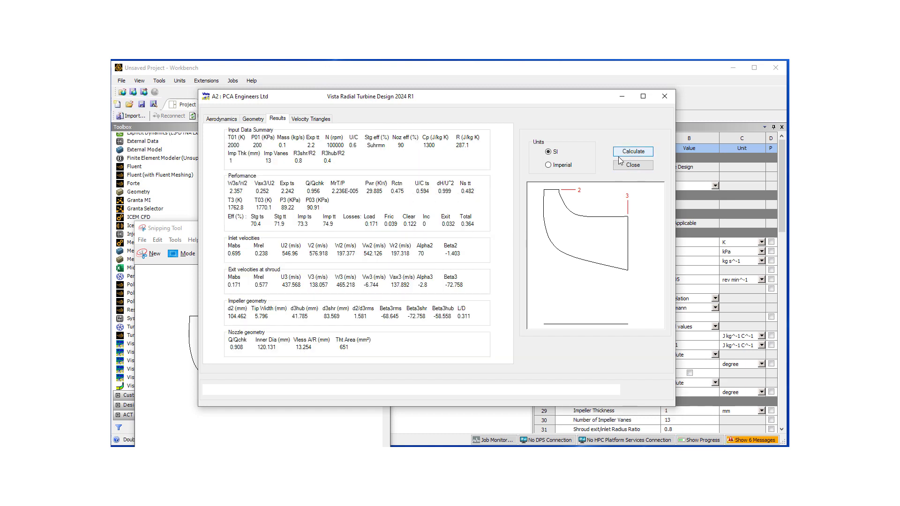
{"action": "left_click", "coordinate": [319, 120]}
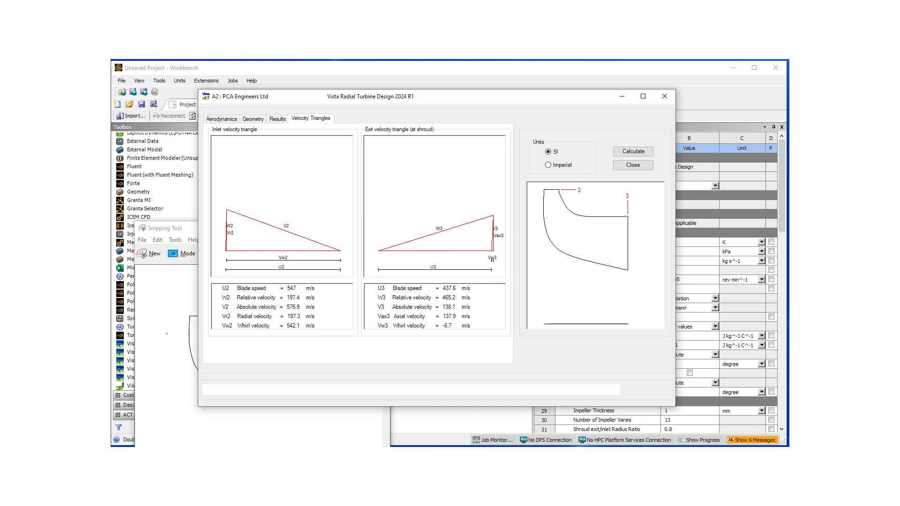
{"action": "left_click", "coordinate": [149, 261]}
{"action": "left_click_drag", "start_coordinate": [213, 152], "coordinate": [509, 336]}
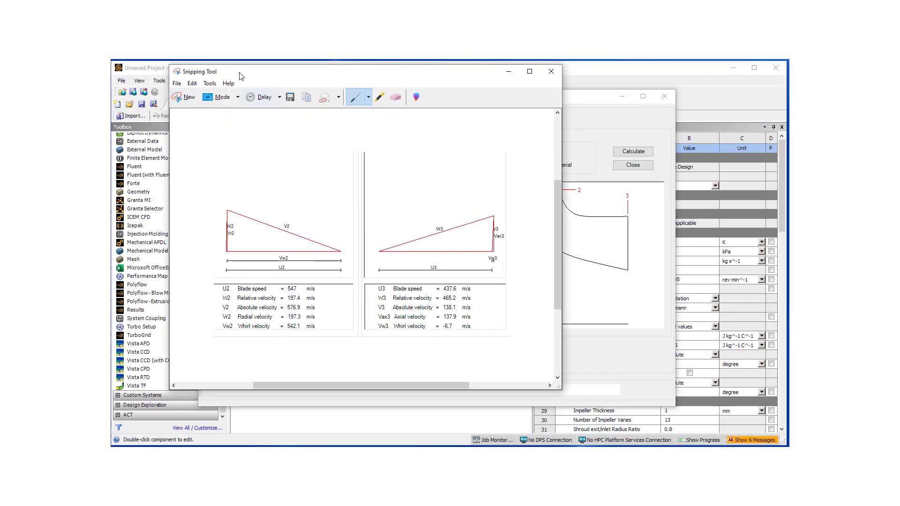
{"action": "left_click_drag", "start_coordinate": [237, 75], "coordinate": [175, 261]}
Re-enable zero relative inlet angle and recalculate the design.
{"action": "left_click", "coordinate": [338, 184]}
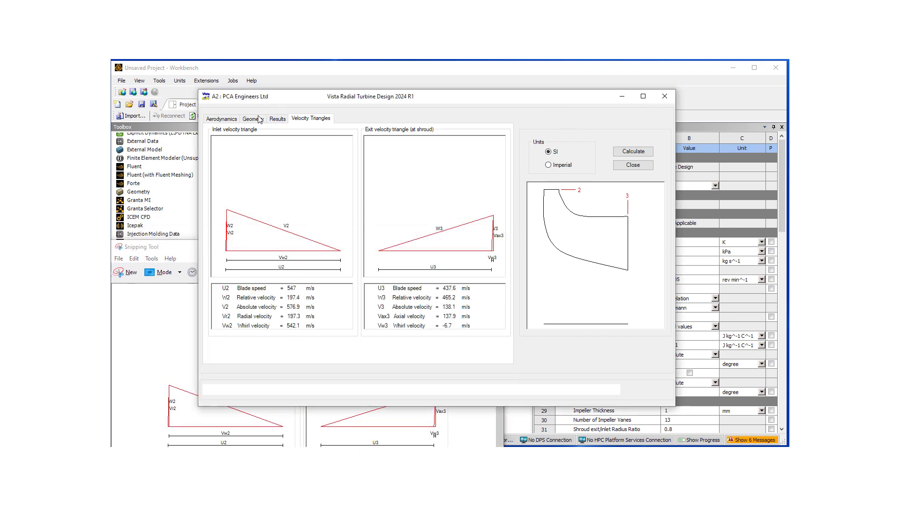
{"action": "left_click", "coordinate": [223, 120]}
{"action": "left_click", "coordinate": [394, 213]}
{"action": "left_click", "coordinate": [634, 154]}
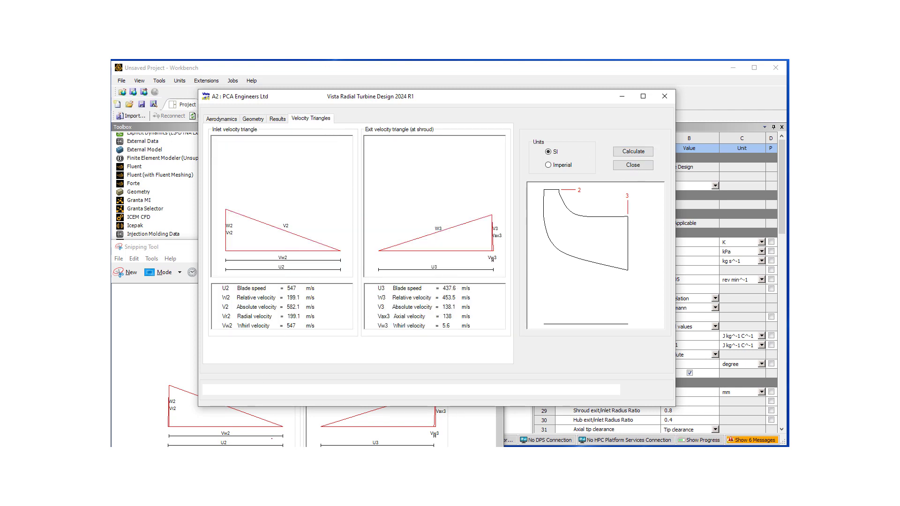
Compare the snipped default-angle triangles with the new ones, then discard the snip.
{"action": "key", "text": "alt+Tab"}
{"action": "left_click_drag", "start_coordinate": [293, 253], "coordinate": [330, 127]}
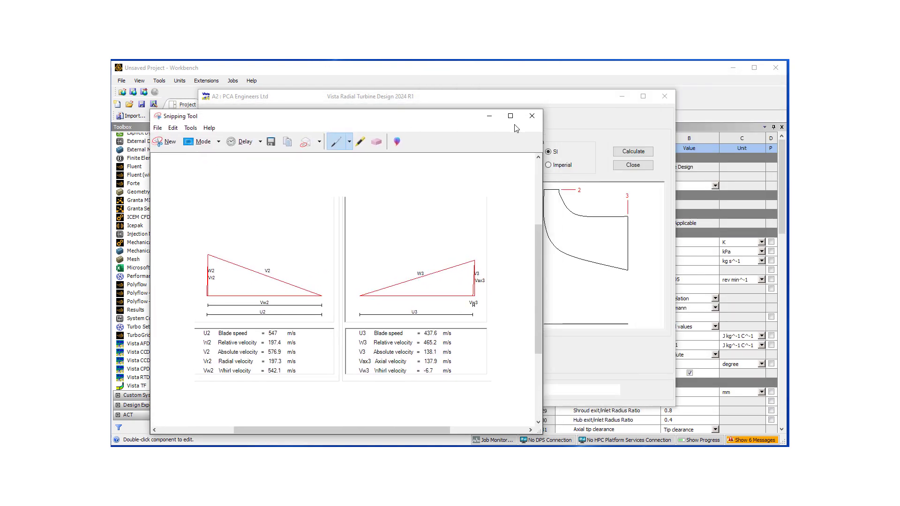
{"action": "left_click", "coordinate": [532, 116]}
{"action": "left_click", "coordinate": [388, 285]}
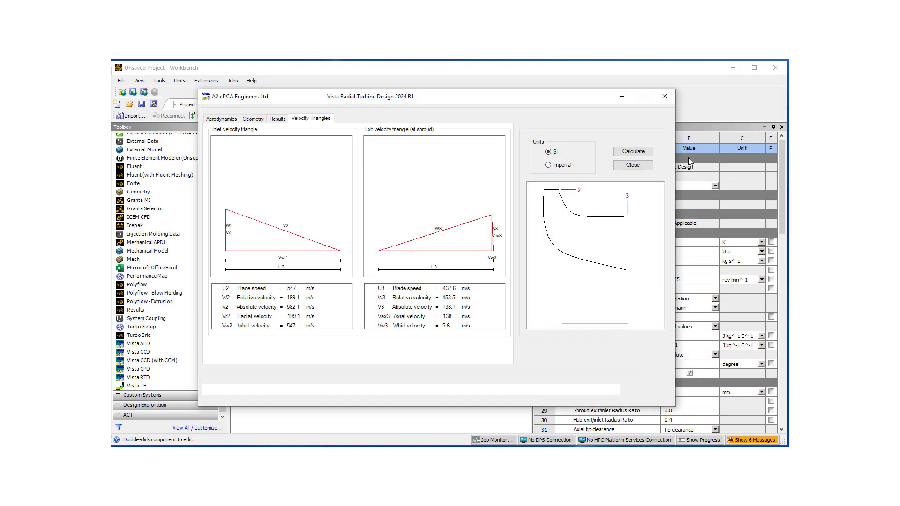
Close the Vista Radial Turbine Design dialog to return to the Workbench Blade Design properties.
{"action": "left_click", "coordinate": [633, 165]}
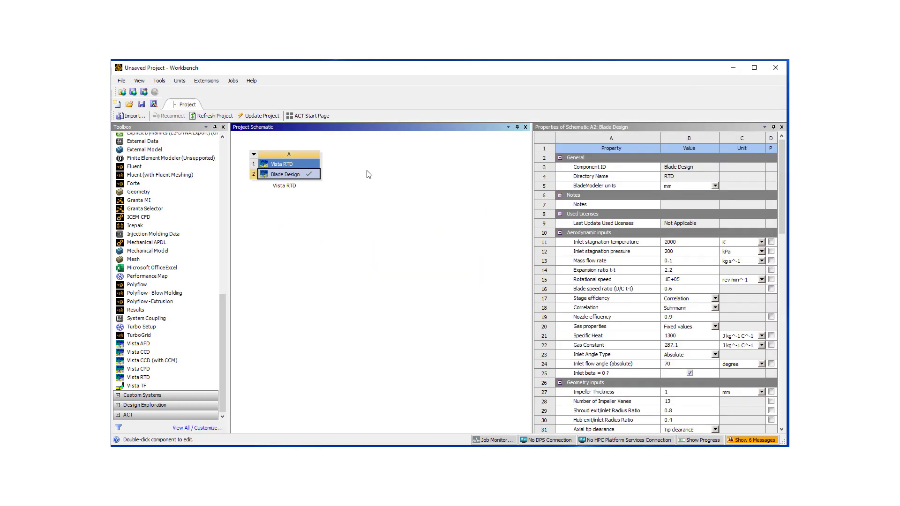